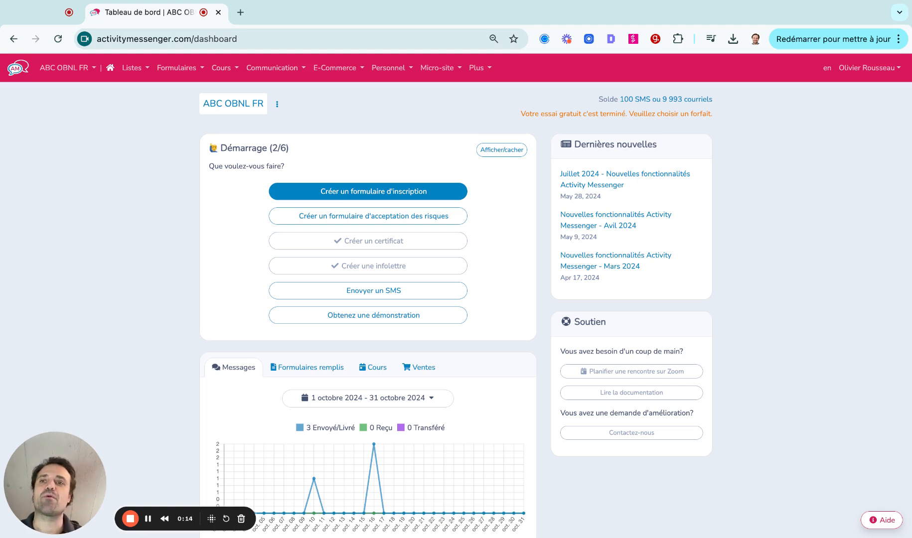
Step: Open the organization's client portal microsite and switch it to design mode
click(435, 70)
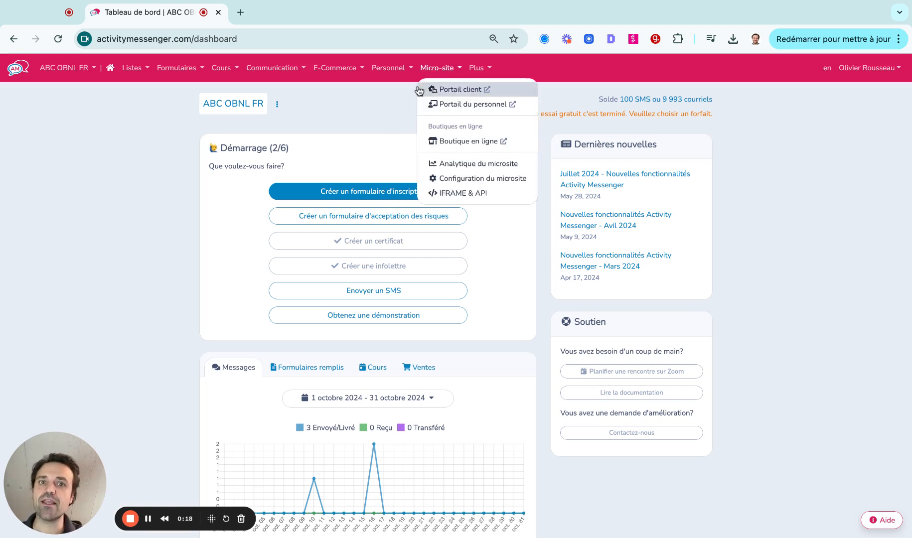
click(460, 94)
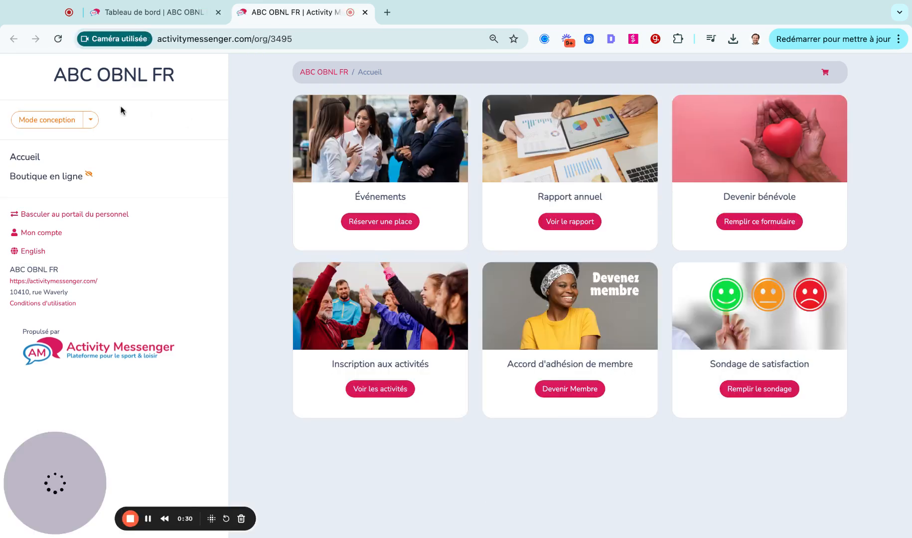
click(57, 118)
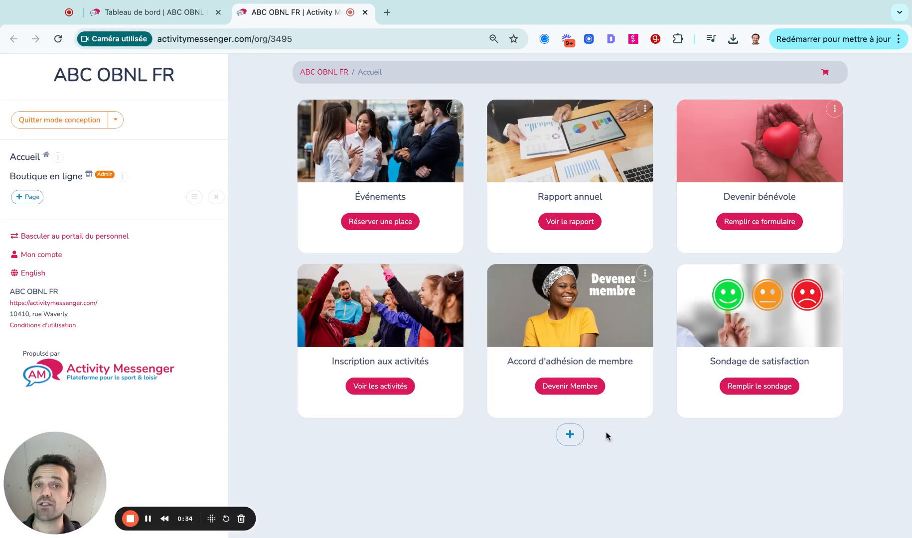
Step: Start a new microsite page and title it "Calendrier"
click(33, 199)
click(350, 127)
text(Calendrti)
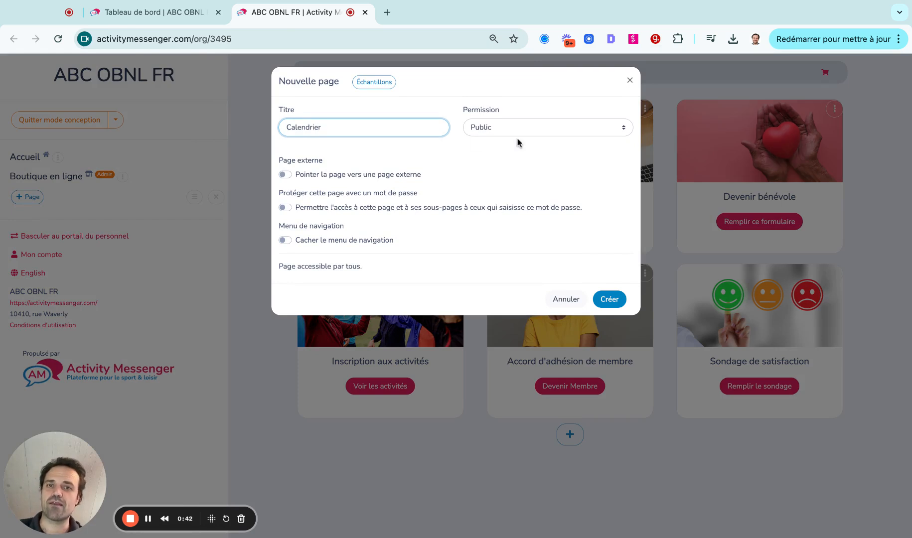
Step: Try restricting the new page's permission to a list, using the form "Inscription aux activités" as the permitted list
click(536, 128)
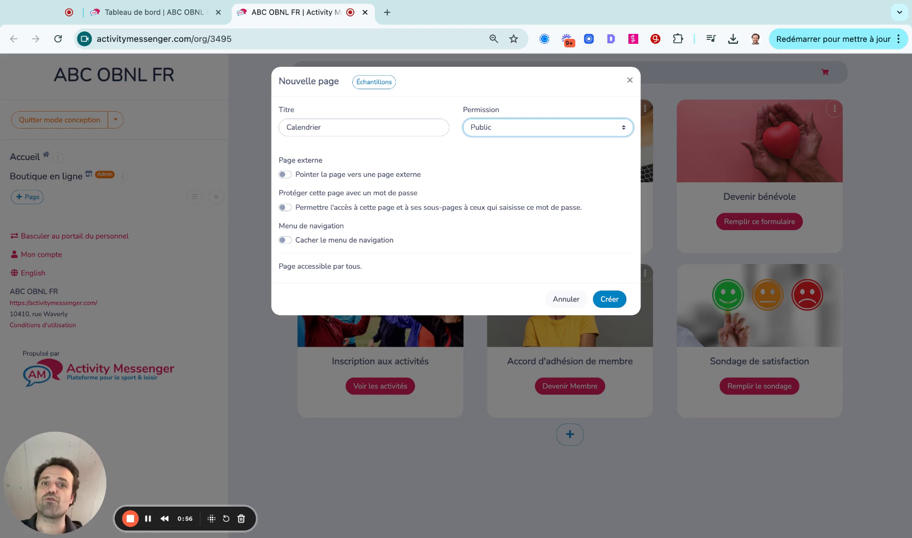
click(505, 127)
click(422, 169)
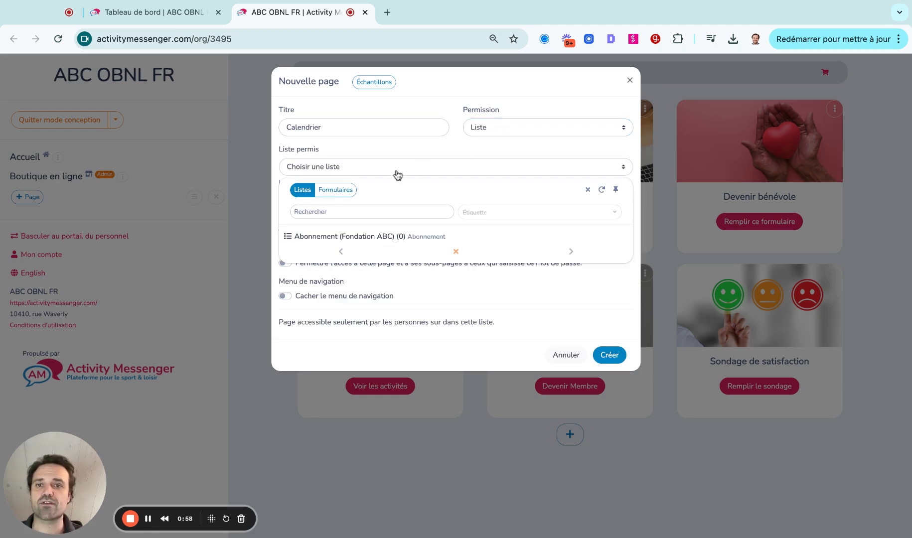
click(333, 194)
click(381, 266)
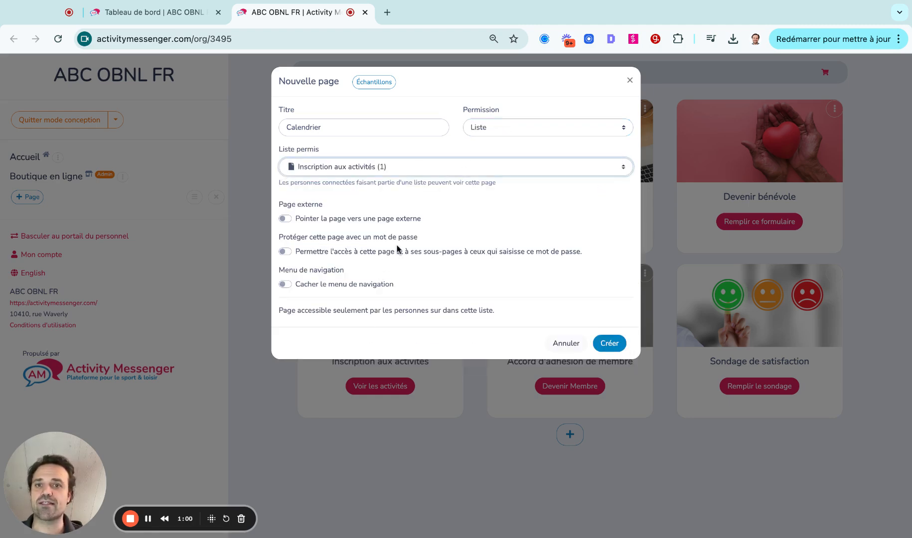
Step: Set the page's permission to Public and create the page
click(480, 131)
click(479, 61)
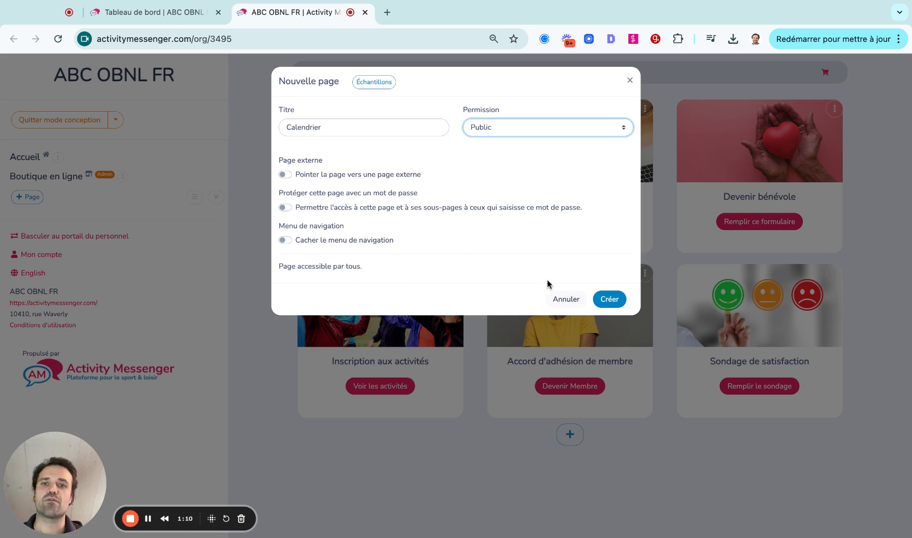
click(607, 303)
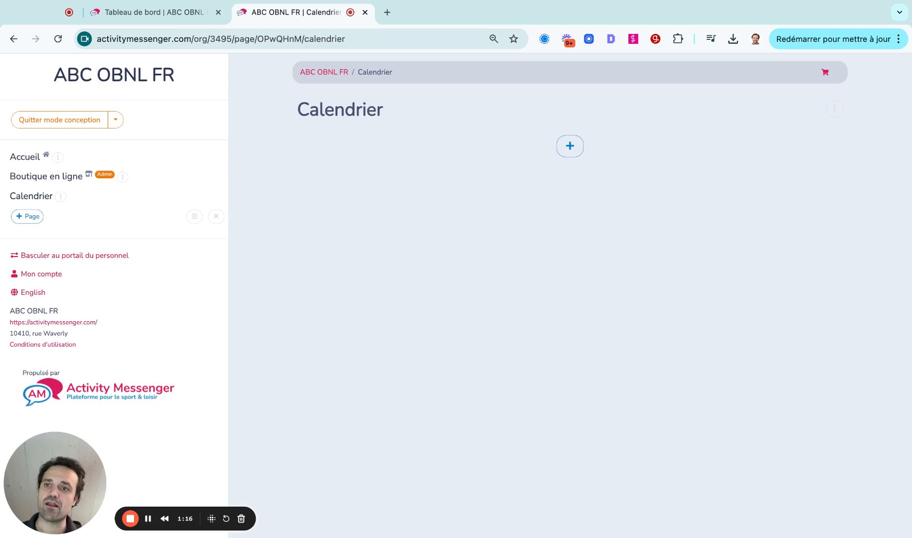
Step: Start adding a Calendrier block, from the form and management blocks, to the new Calendrier page
click(61, 196)
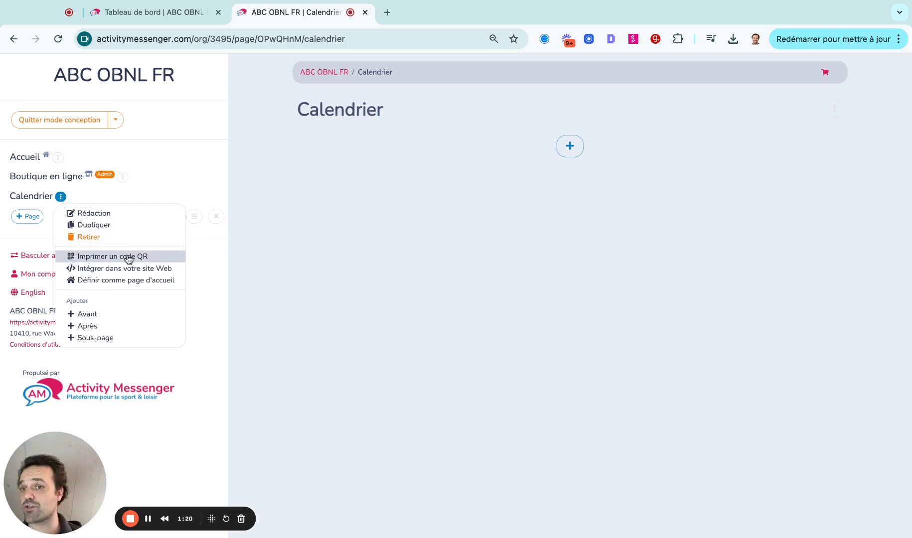
click(570, 153)
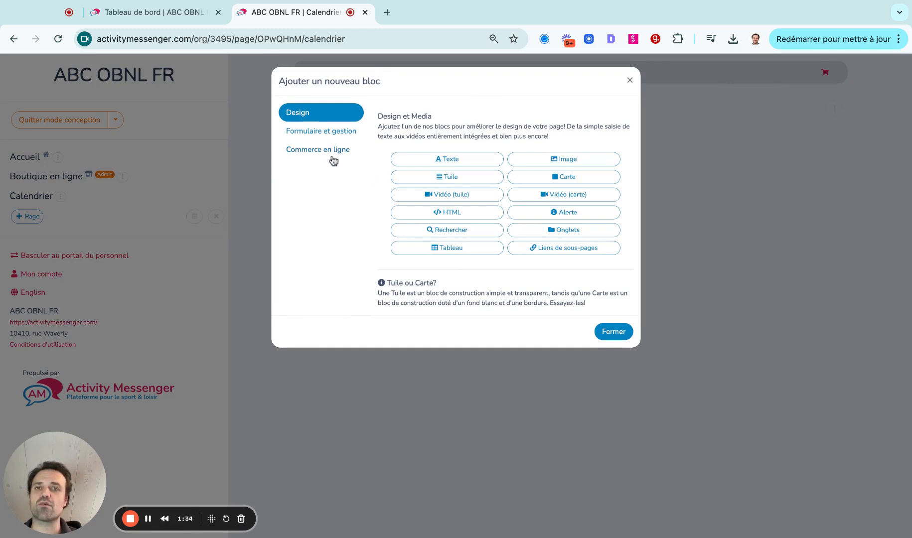
click(311, 133)
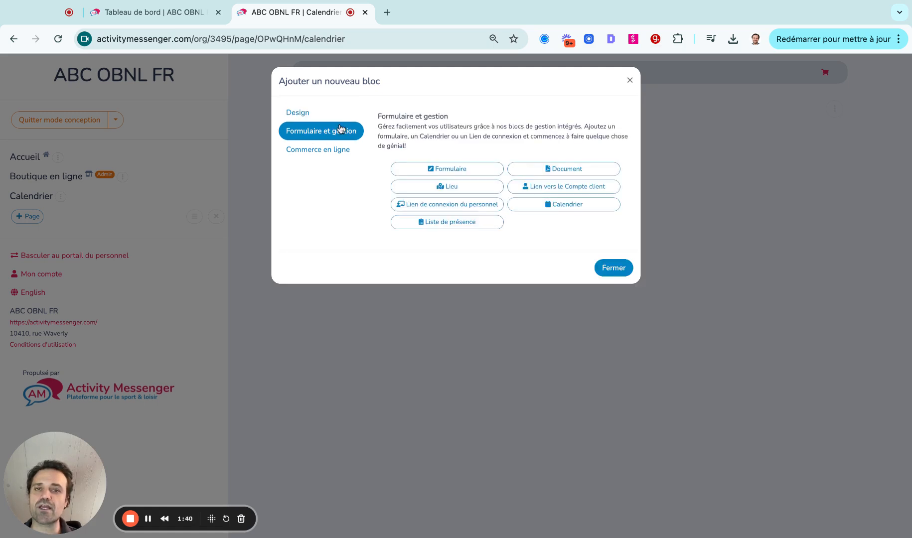
click(560, 210)
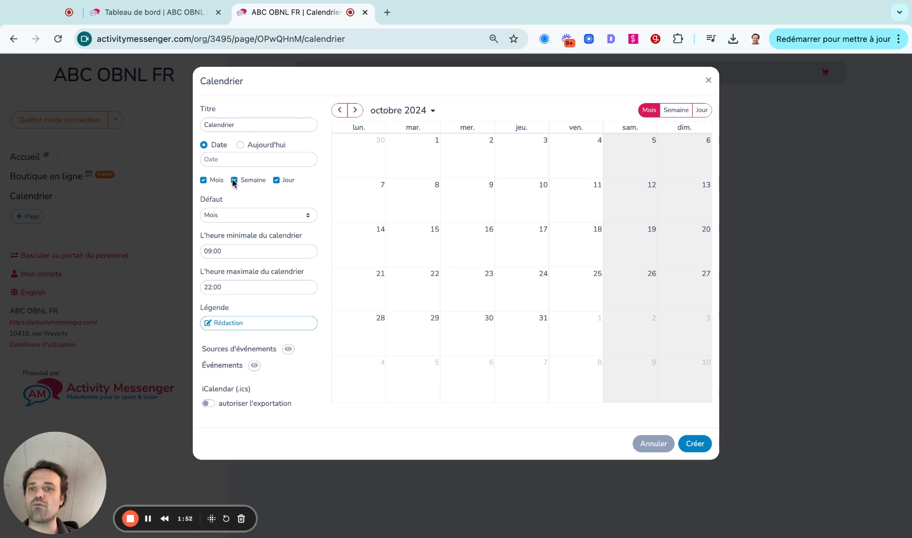
Step: Try turning off the calendar's Jour and Semaine views, and re-enable both
click(276, 181)
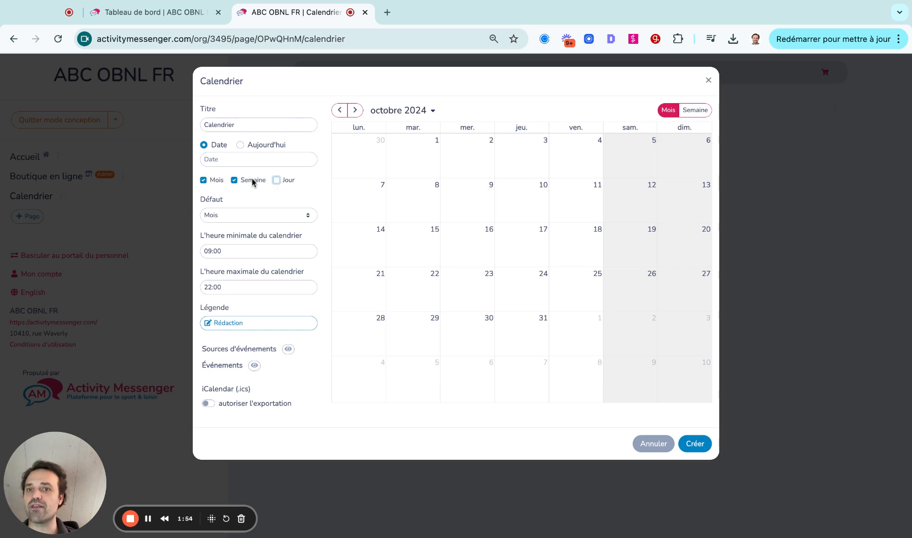
click(246, 183)
click(245, 182)
click(276, 180)
Step: Set the calendar's default view to Semaine
click(258, 215)
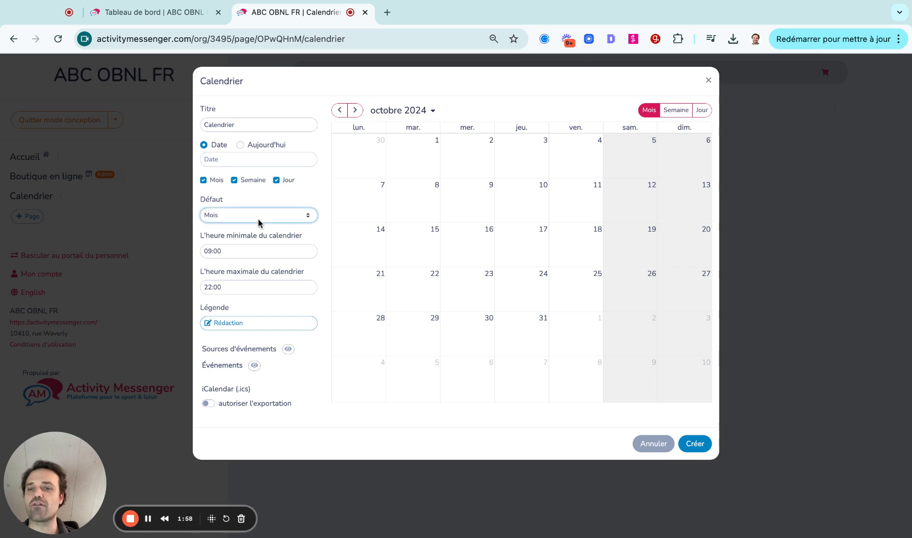
click(260, 224)
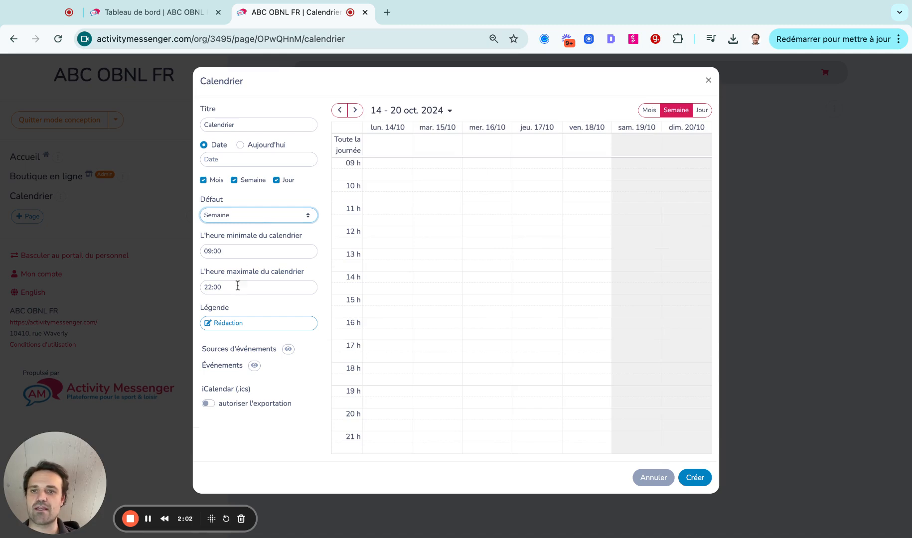
Step: Define the calendar legend with "Événements" for the light blue colour and "Cours" for orange, and save it
click(218, 325)
click(403, 114)
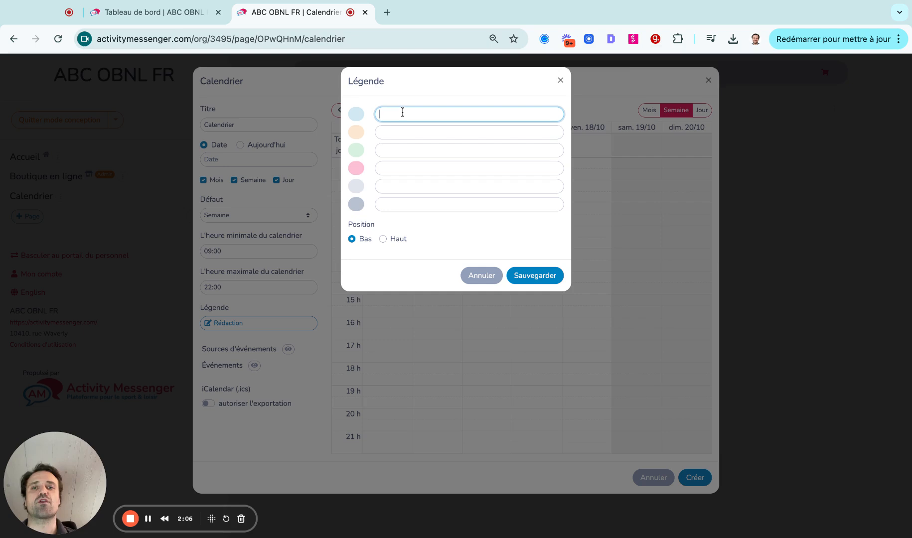
text(E)
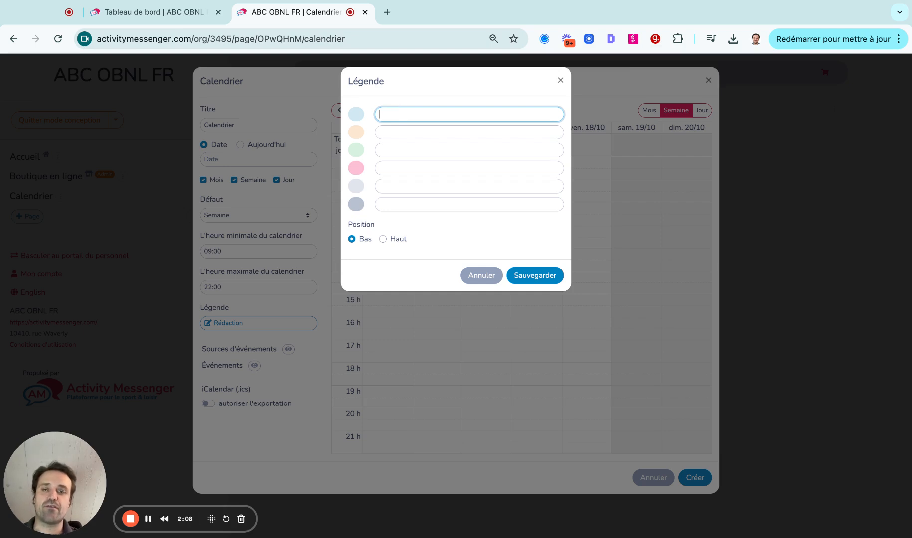
text(vénement)
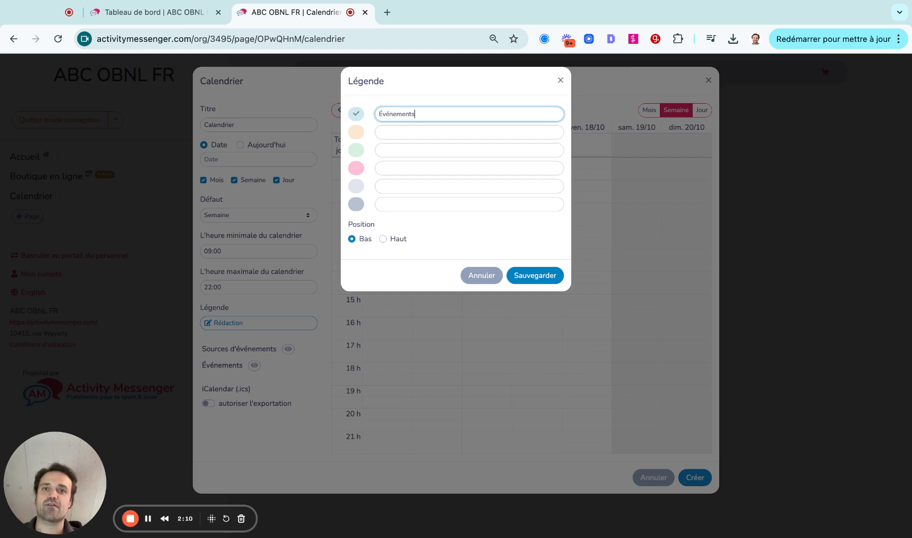
text(s)
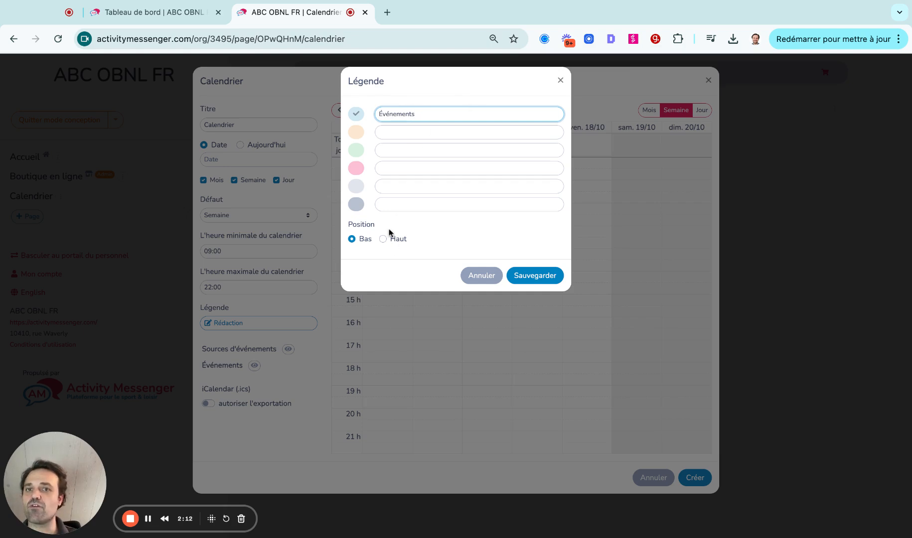
click(394, 132)
text(COu)
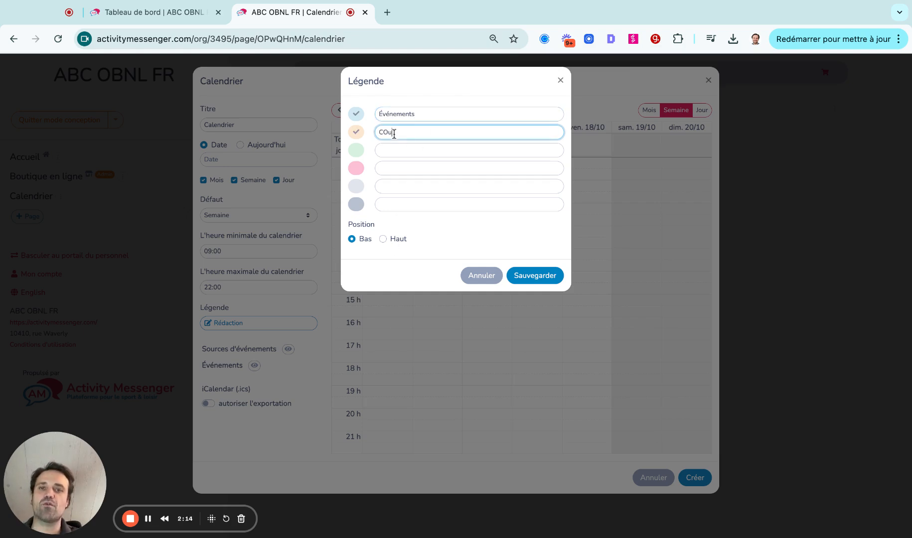
key(BackSpace)
key(BackSpace)
key(BackSpace)
text(Cours)
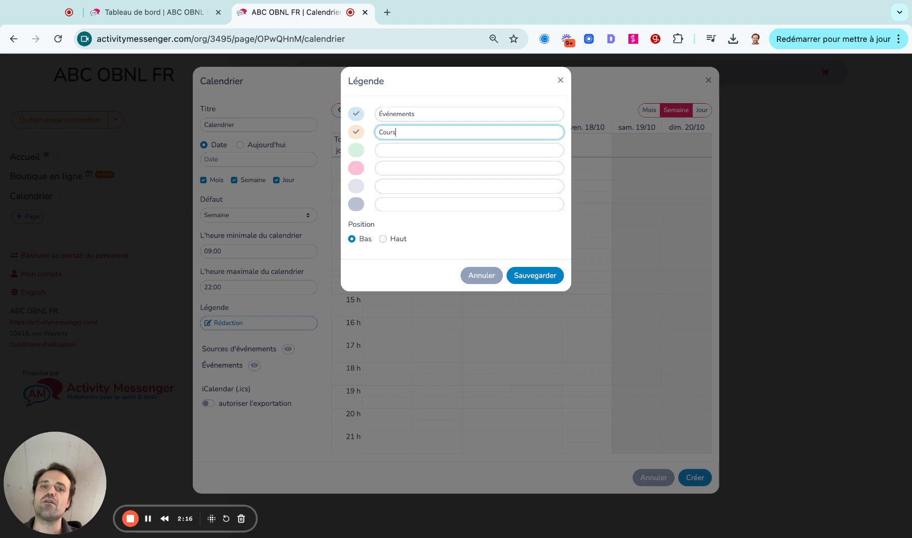
click(541, 276)
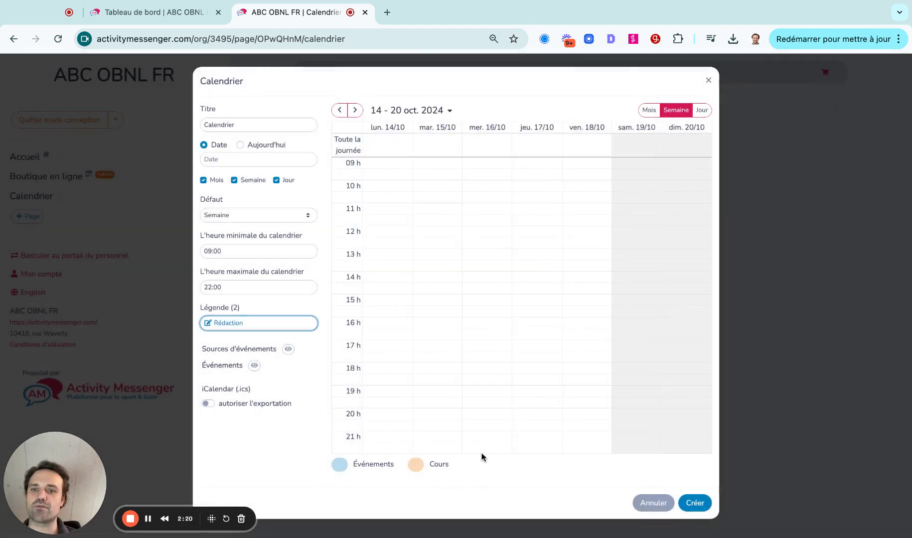
Step: Set the calendar legend's position to Haut and save the legend
click(228, 322)
click(263, 335)
click(261, 330)
click(382, 239)
click(548, 282)
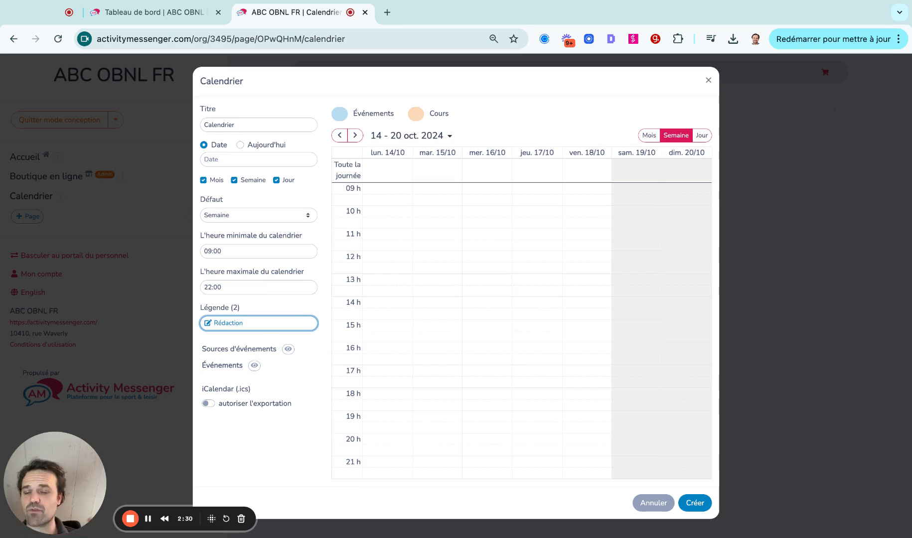
Step: Add an event source showing the course dates of the registration form "Événements" in light blue, and save it
click(288, 349)
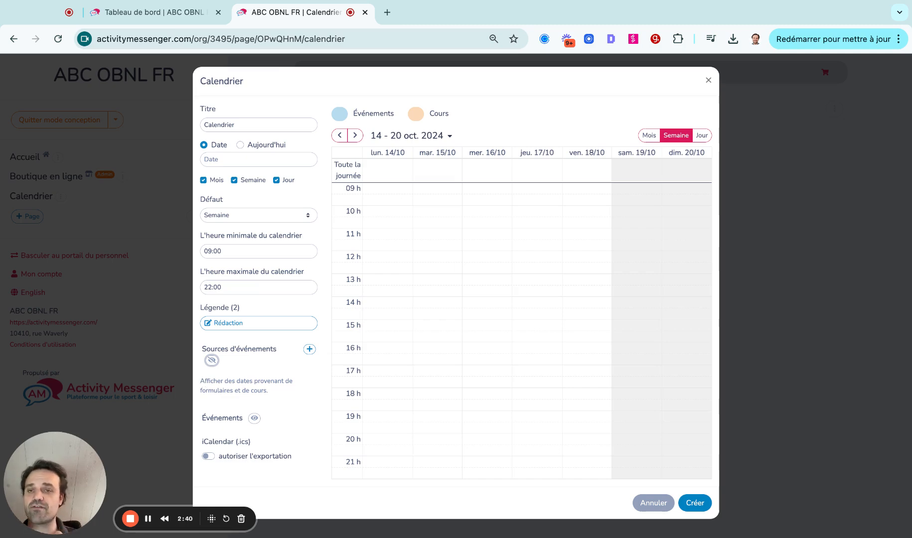
click(310, 349)
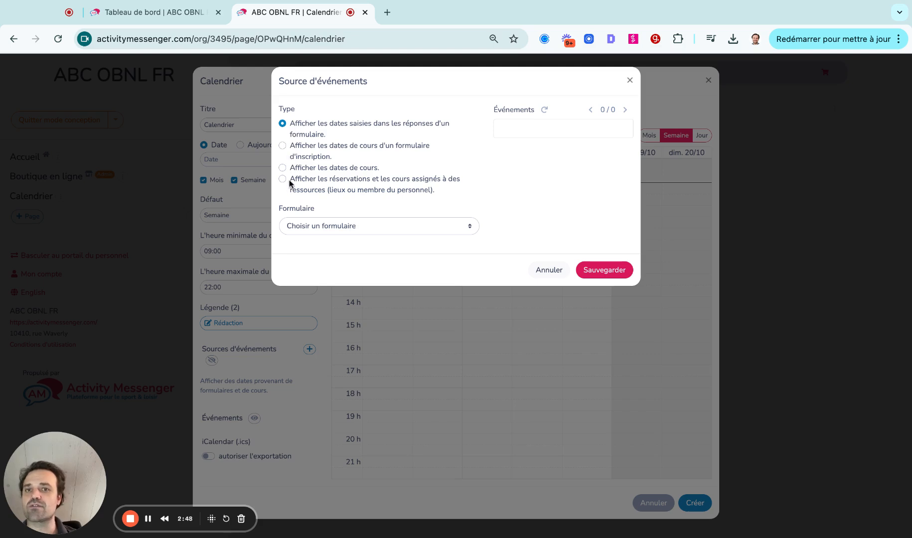
click(282, 147)
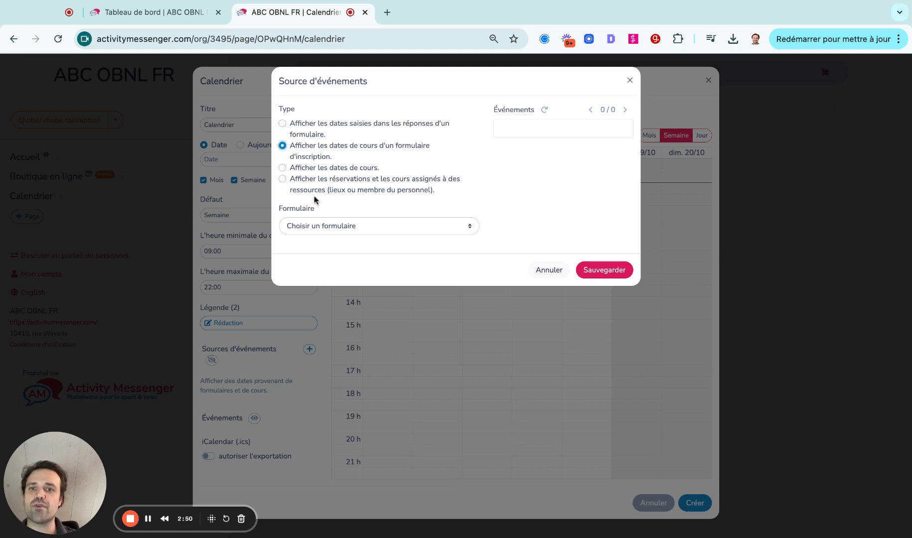
click(321, 222)
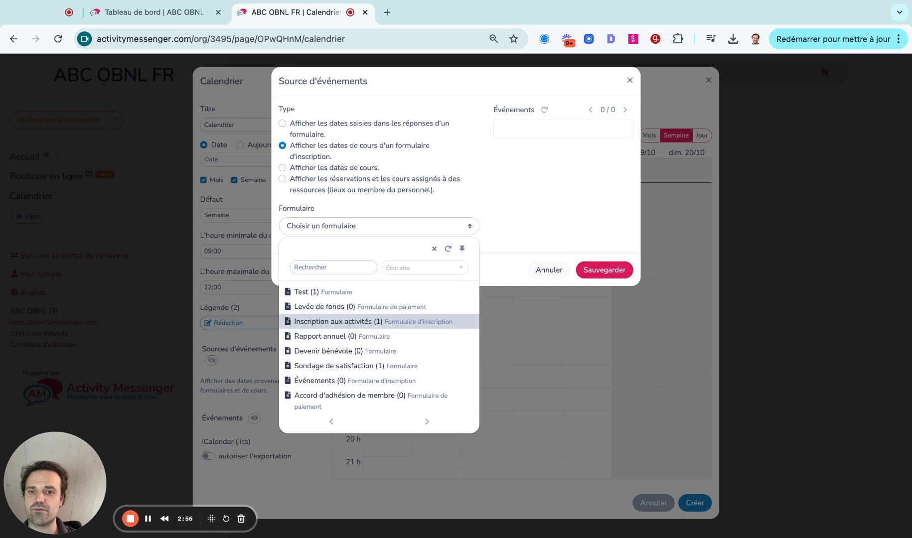
click(333, 380)
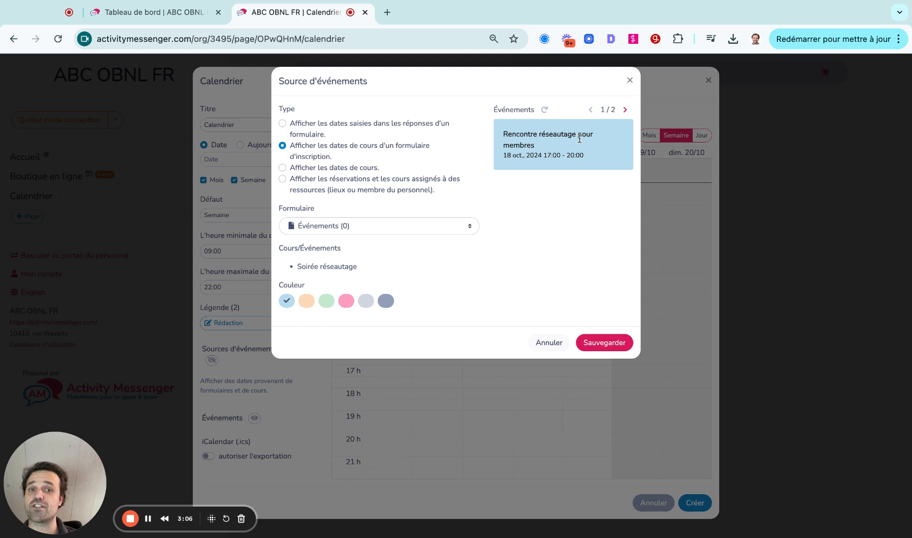
click(625, 110)
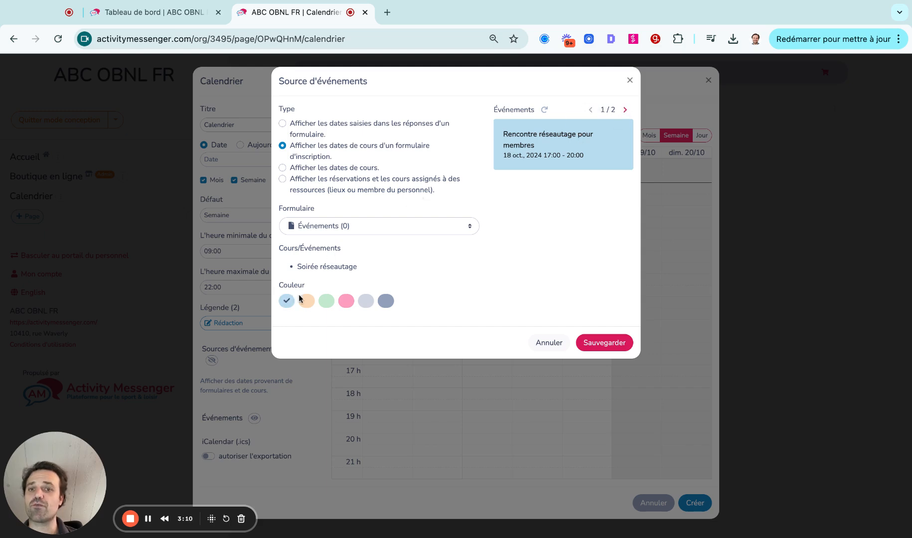
click(598, 343)
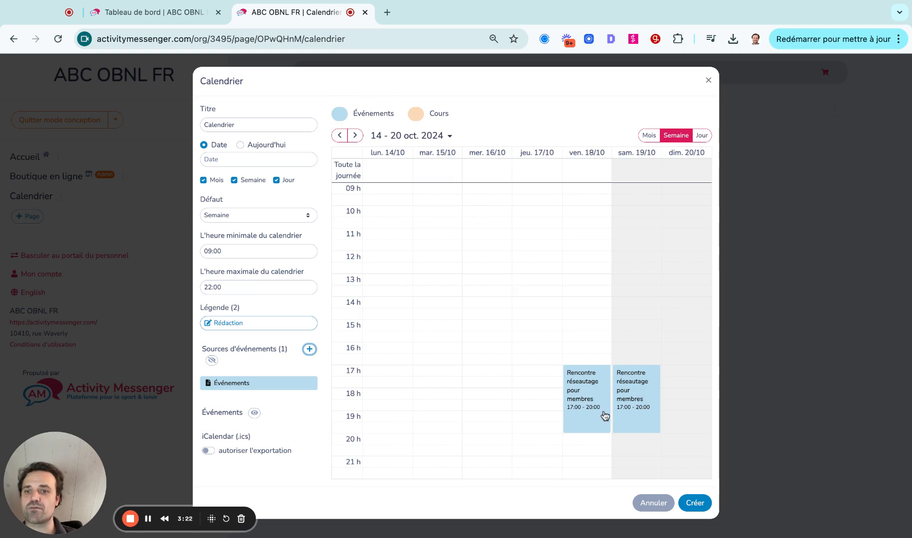
click(309, 349)
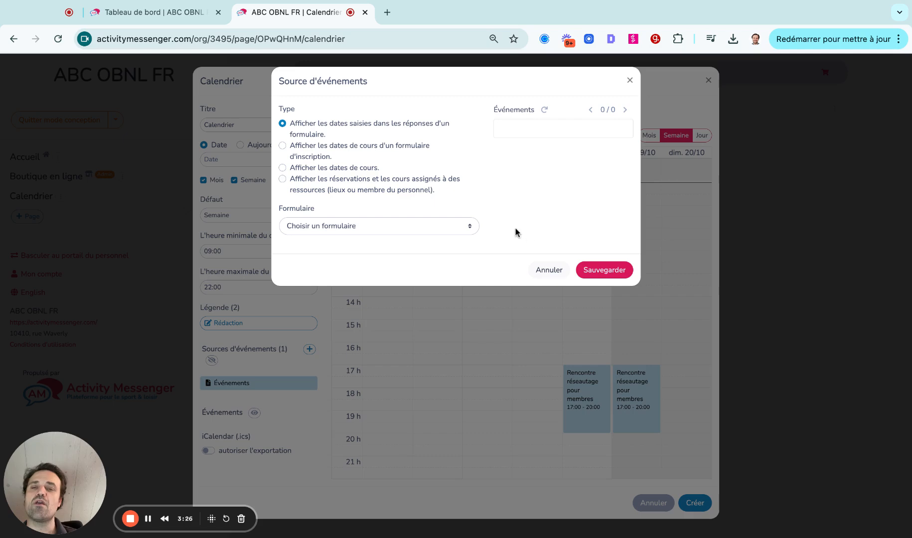
click(549, 270)
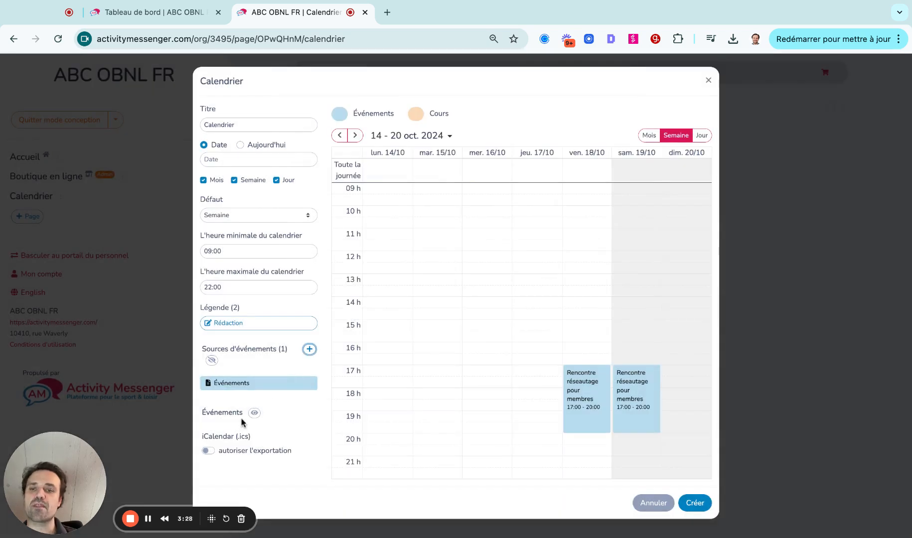
Step: Start a new custom event in the calendar and title it "Cours de poterie"
click(254, 415)
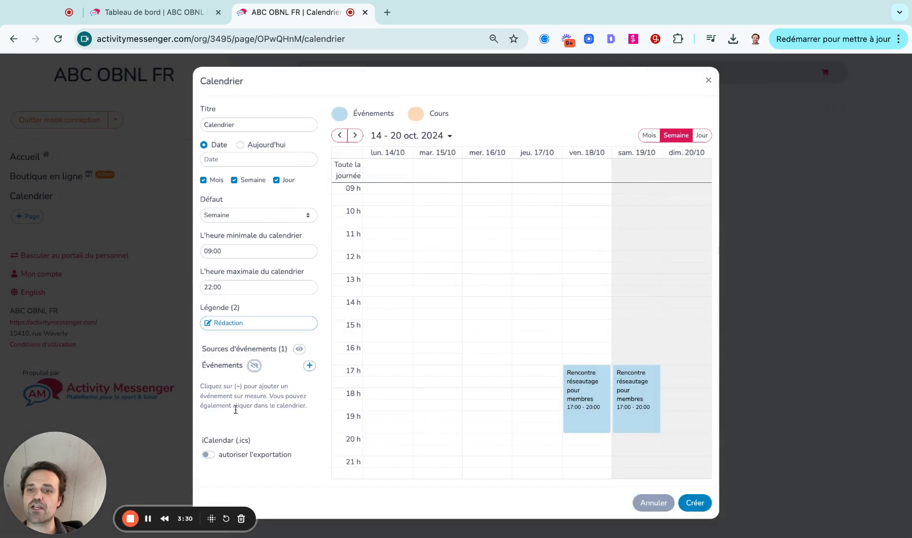
click(309, 365)
double_click(368, 114)
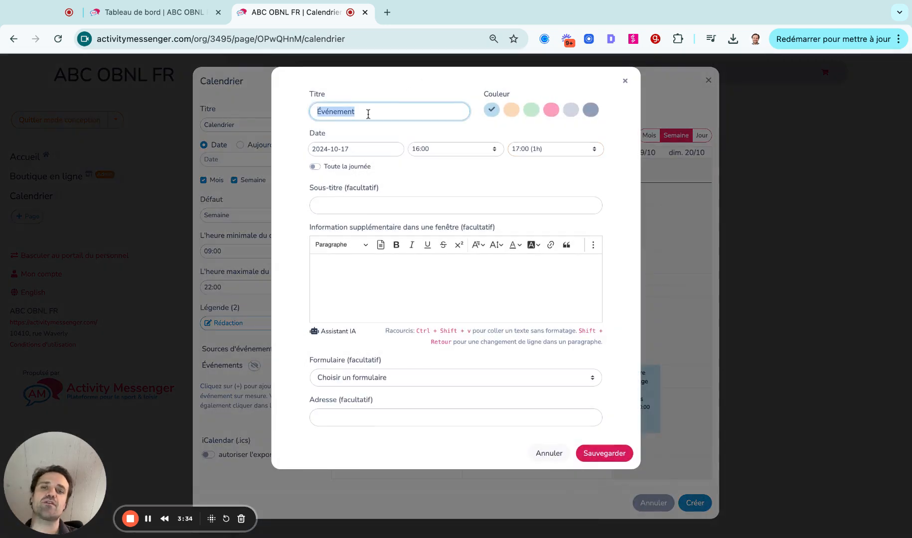
text(Class)
key(BackSpace)
key(BackSpace)
key(BackSpace)
key(BackSpace)
text(Cours)
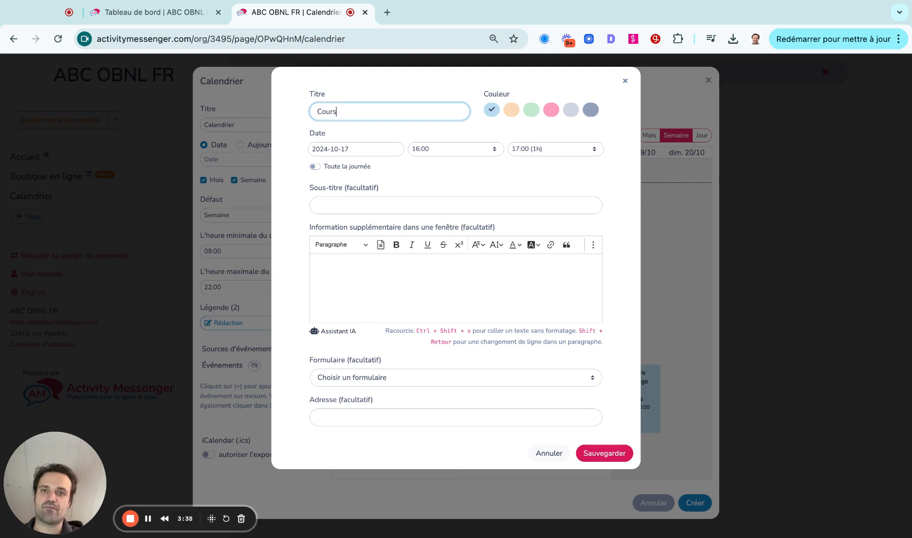
text( de poterie)
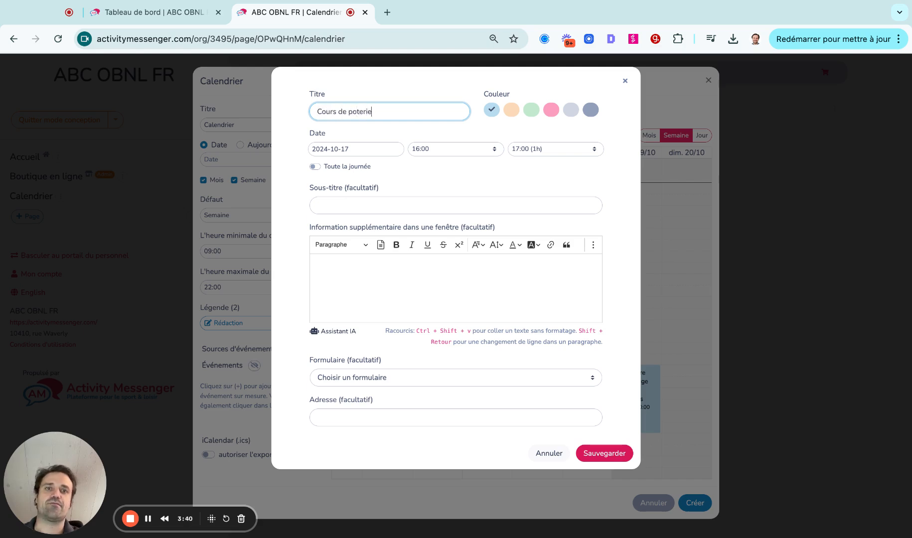
Step: Give the pottery course event the orange colour and set its date to 2024-10-20
click(513, 112)
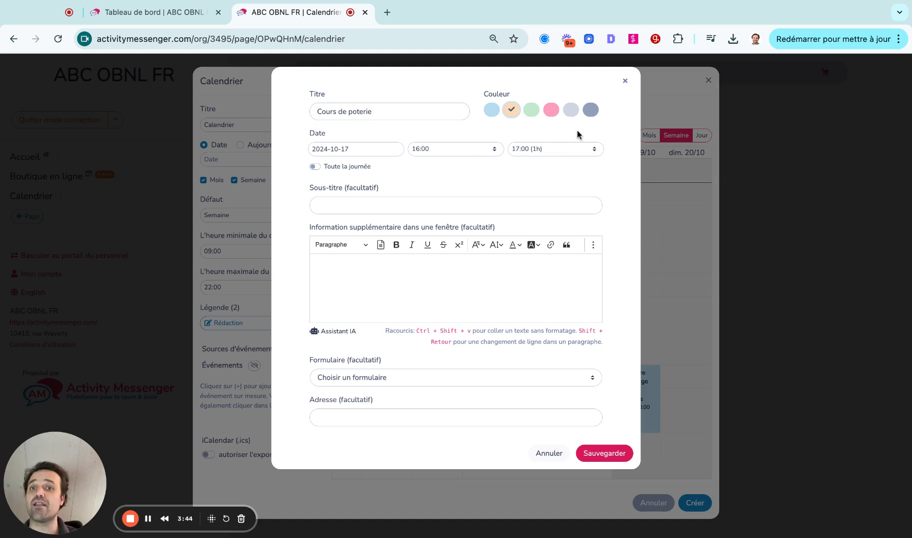
click(392, 145)
click(434, 234)
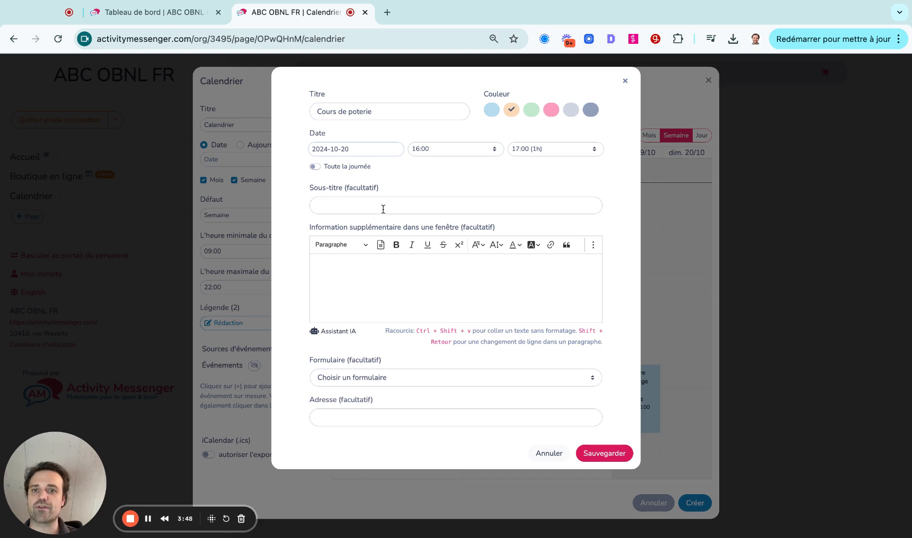
Step: Enter "Inscription" as the event's additional information, leaving the optional form unselected
click(337, 379)
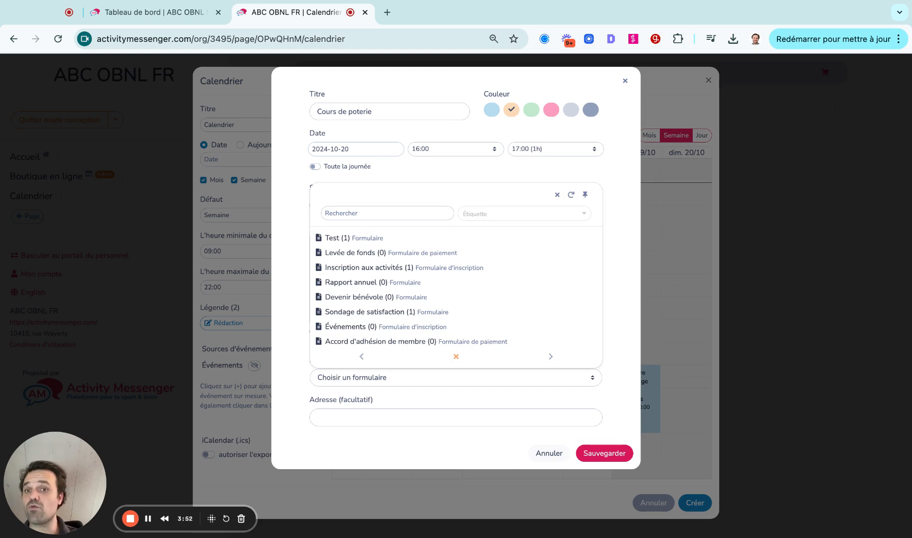
click(296, 348)
click(386, 280)
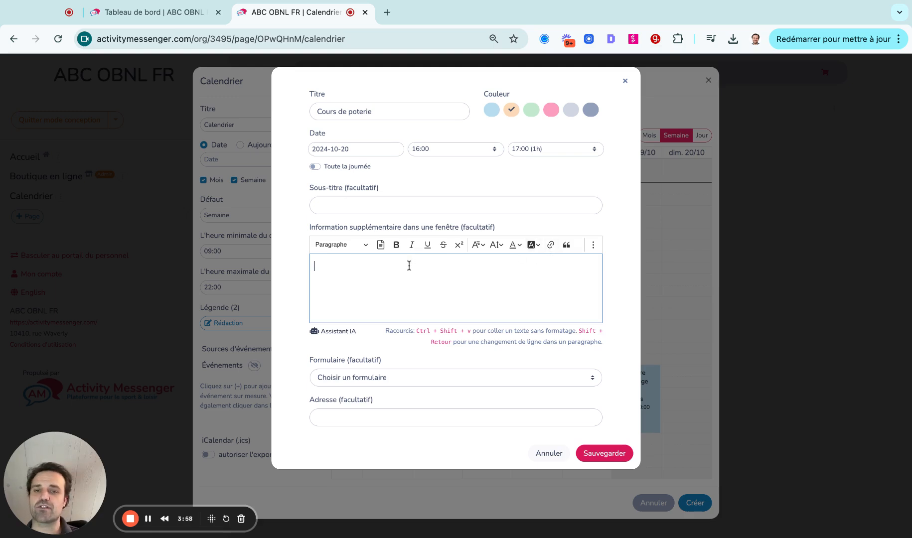
text(Insc)
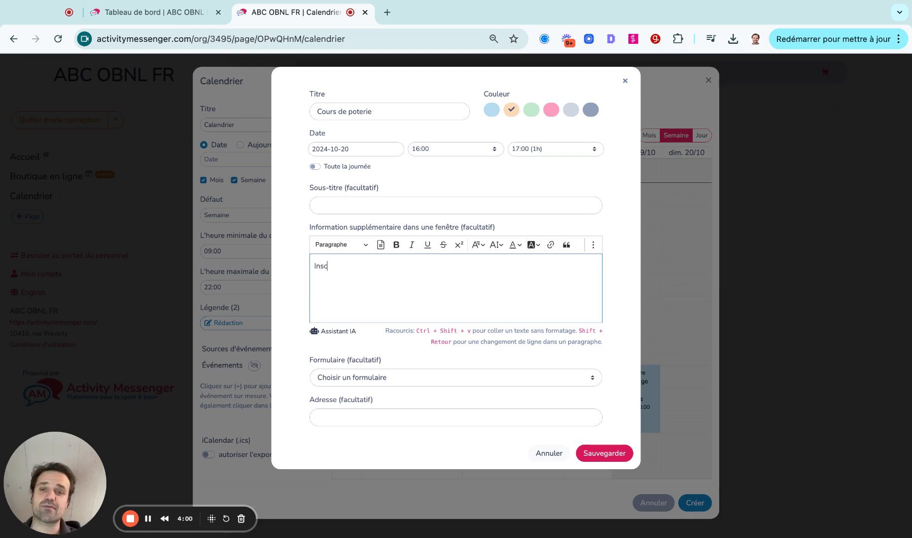
text(rtipritp)
text(tion)
key(BackSpace)
key(BackSpace)
key(BackSpace)
key(BackSpace)
text(ption)
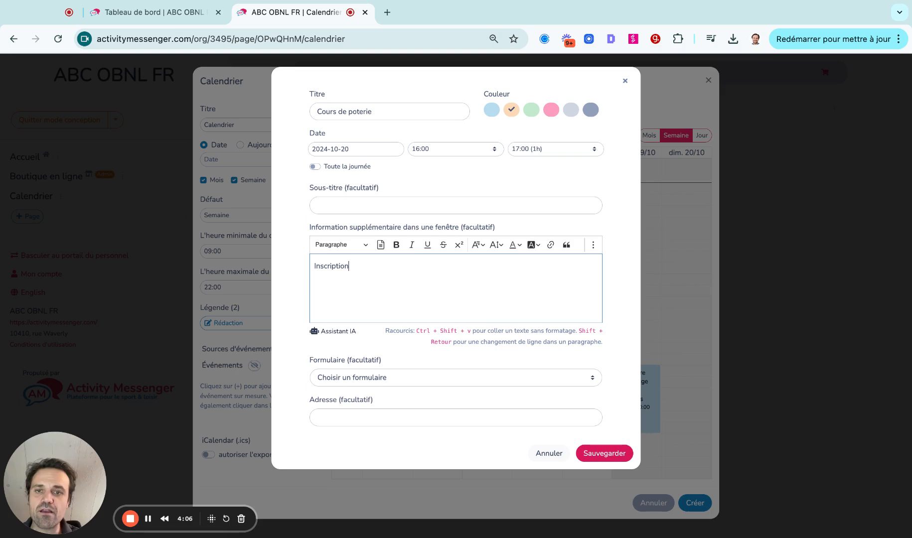
double_click(338, 265)
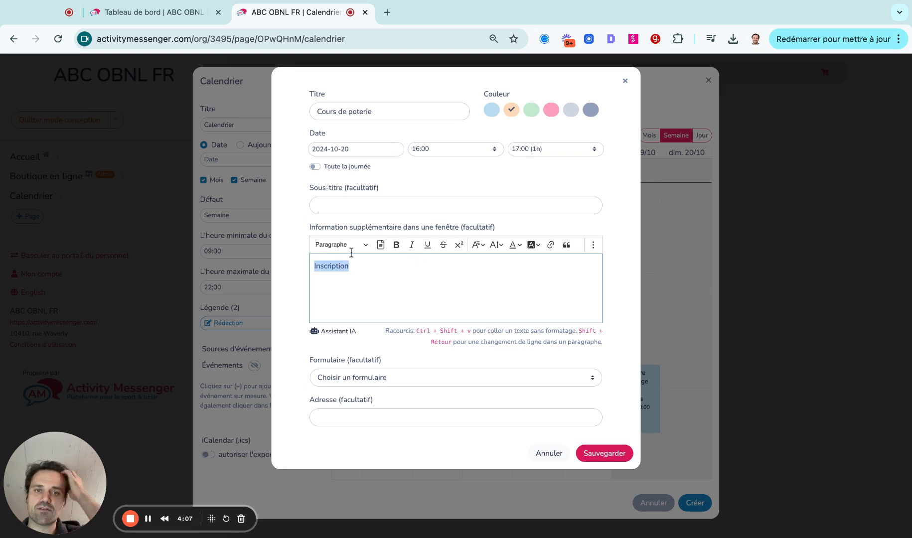
click(551, 245)
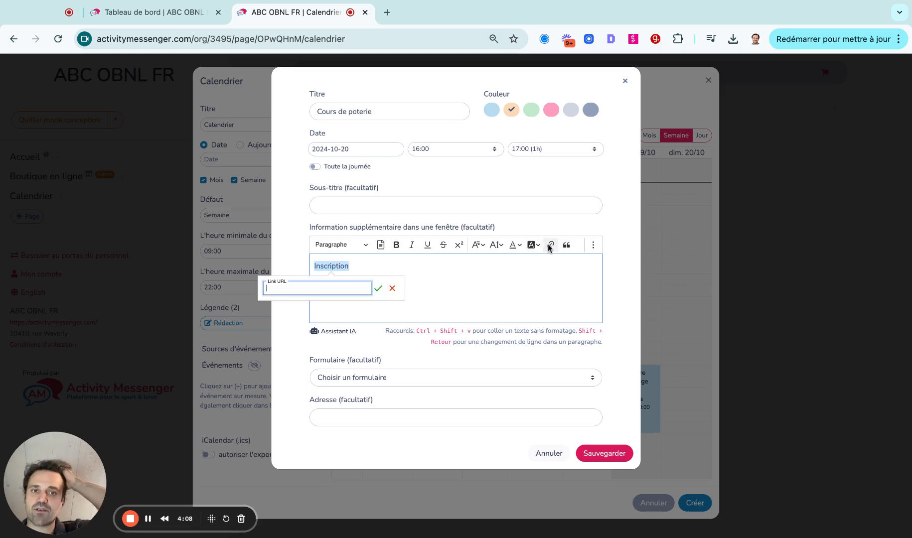
click(392, 288)
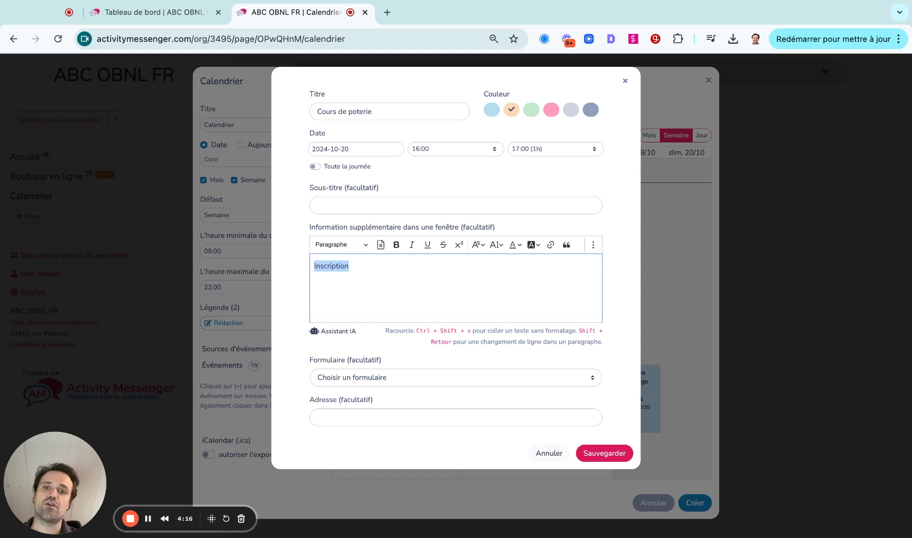
Step: Save the pottery course event and create the calendar block on the page
click(603, 452)
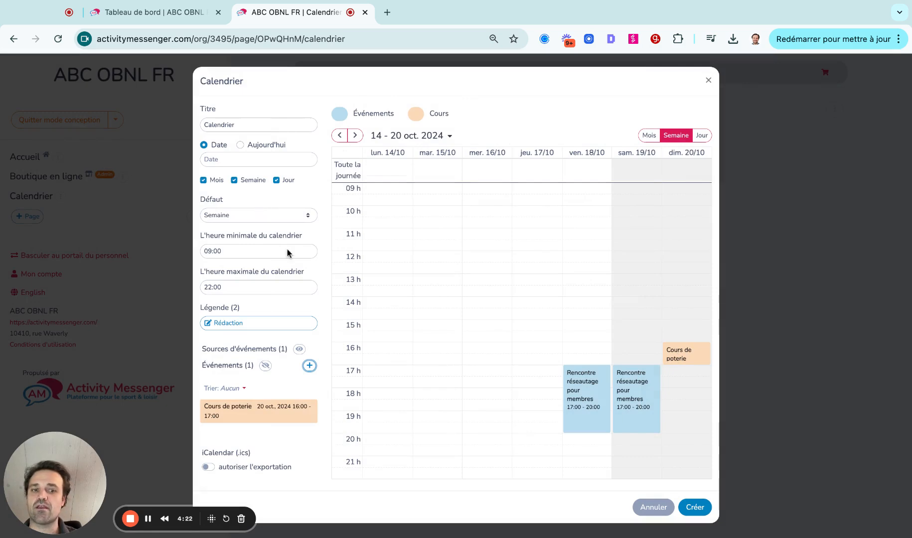
click(694, 505)
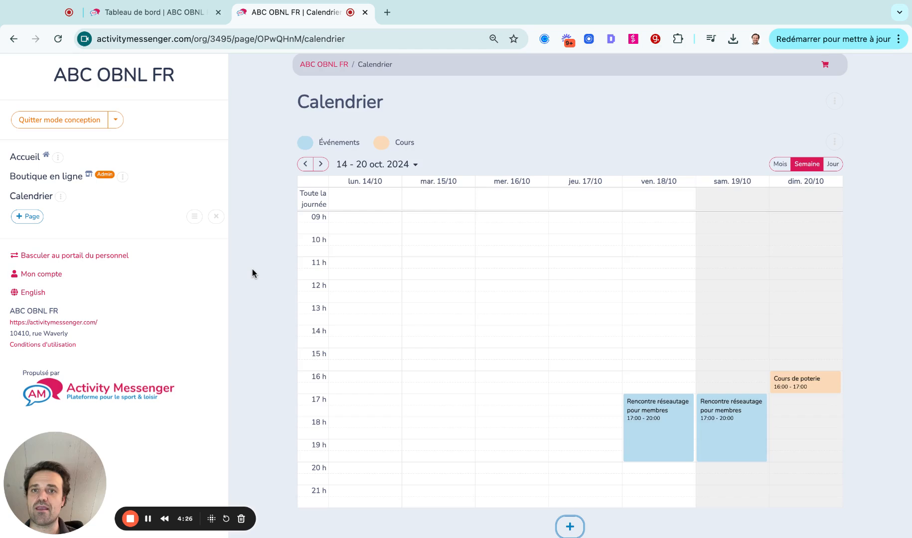
Step: Review the new calendar in its Mois view and return to the Semaine view
scroll(252, 274, down, 1)
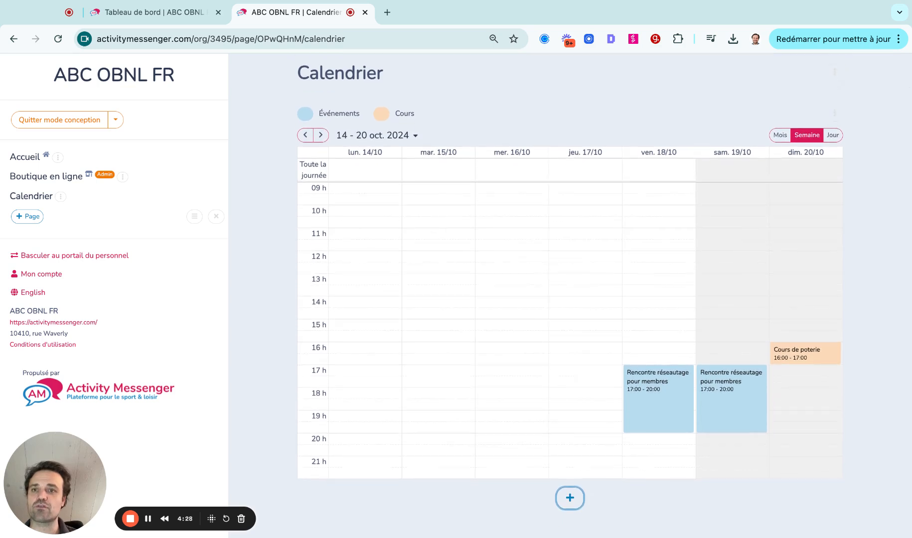
click(780, 136)
click(833, 135)
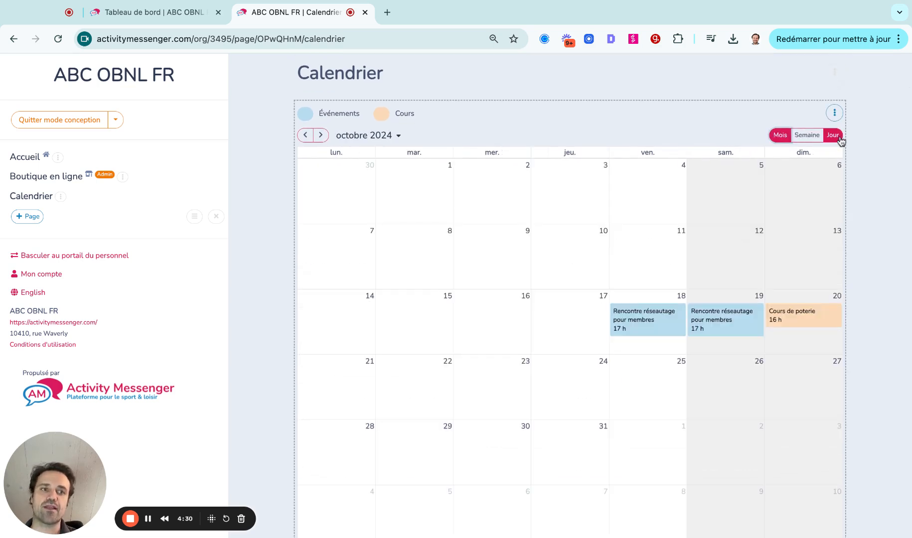
click(781, 136)
click(807, 136)
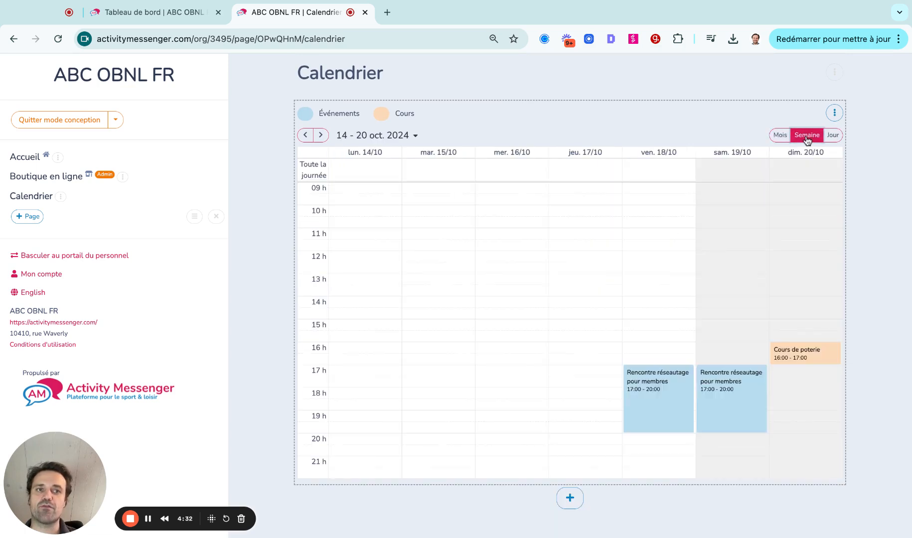
Step: Leave design mode and check the public calendar in the Mois and Semaine views
click(76, 121)
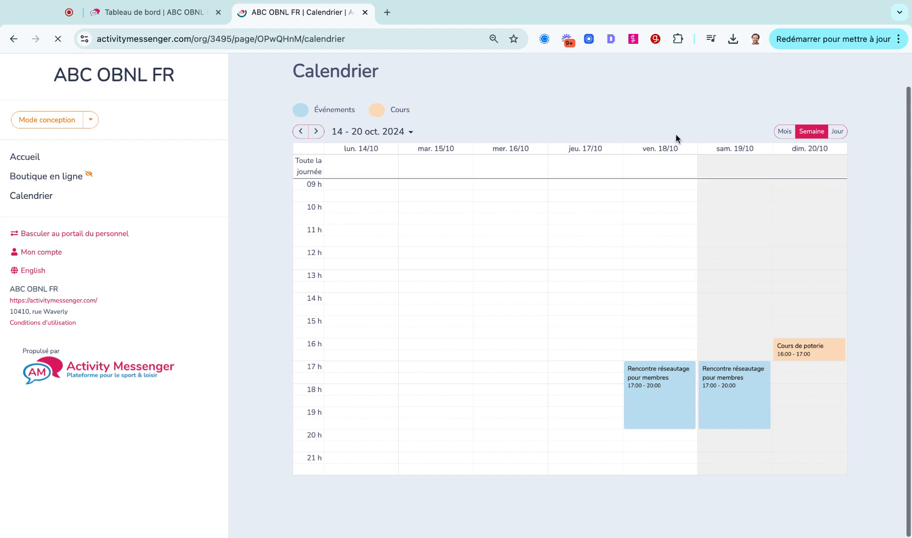
click(776, 137)
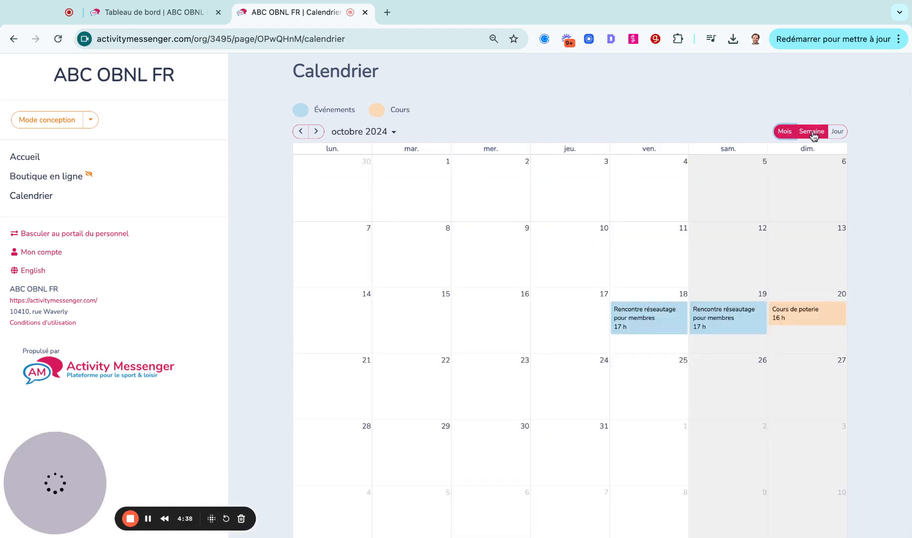
click(812, 134)
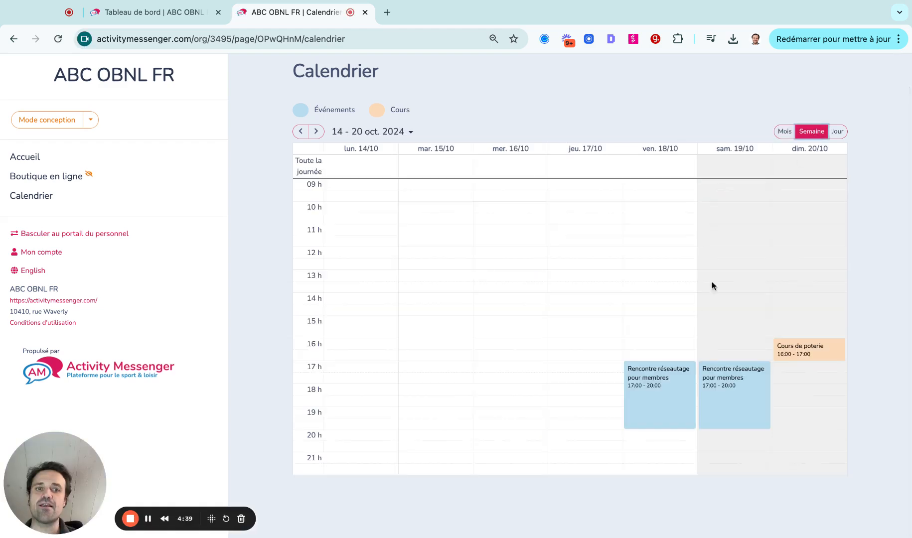
Step: Open the registration form from Friday's networking event, tick "vendredi, 18 octobre 2024", and close the form
click(653, 377)
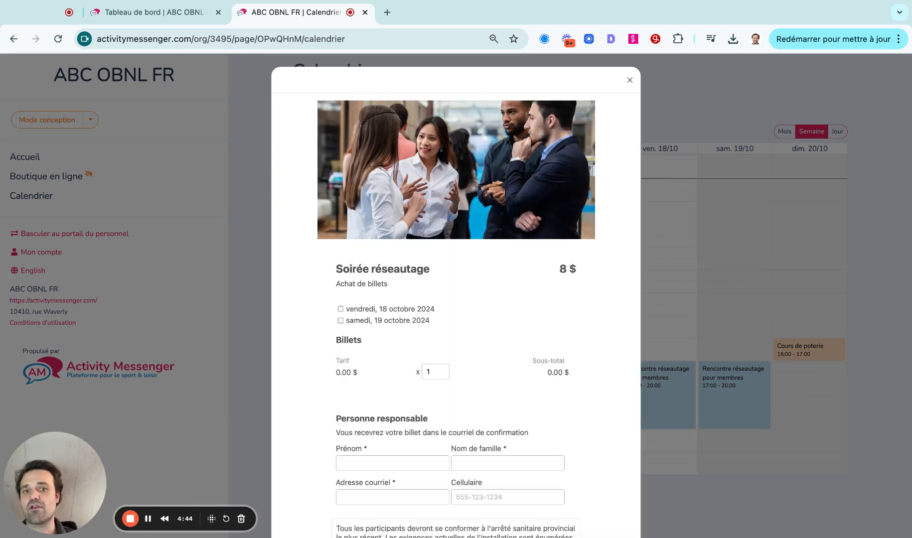
click(408, 309)
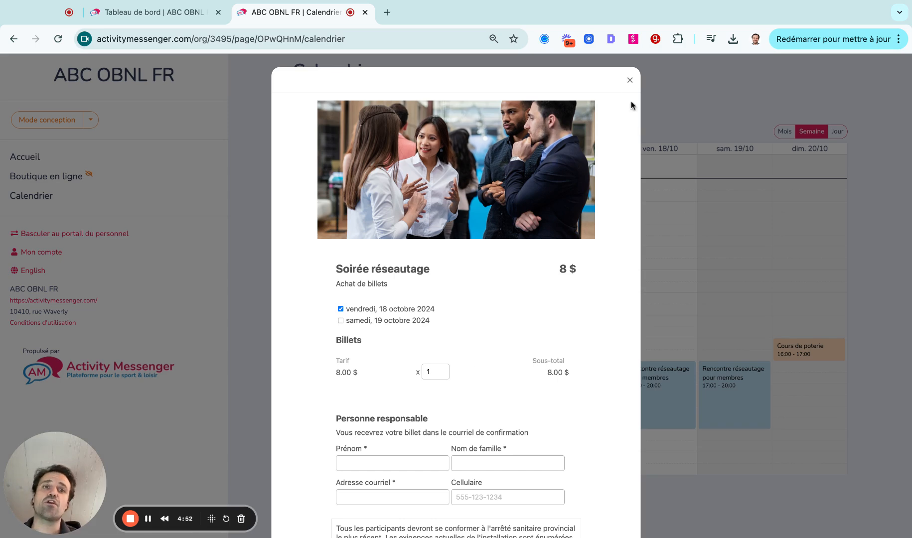
click(630, 81)
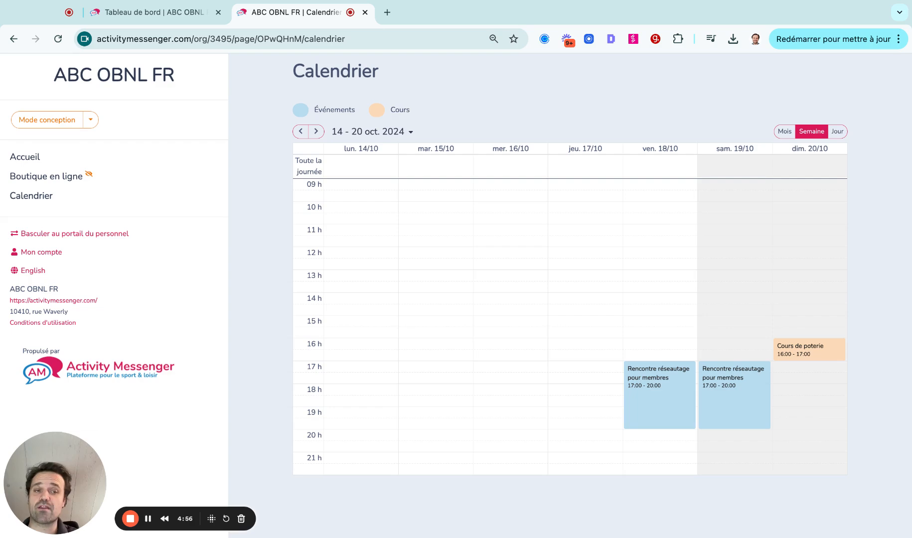
Step: View the details of the "Cours de poterie" event, including its additional information, and close them
click(804, 355)
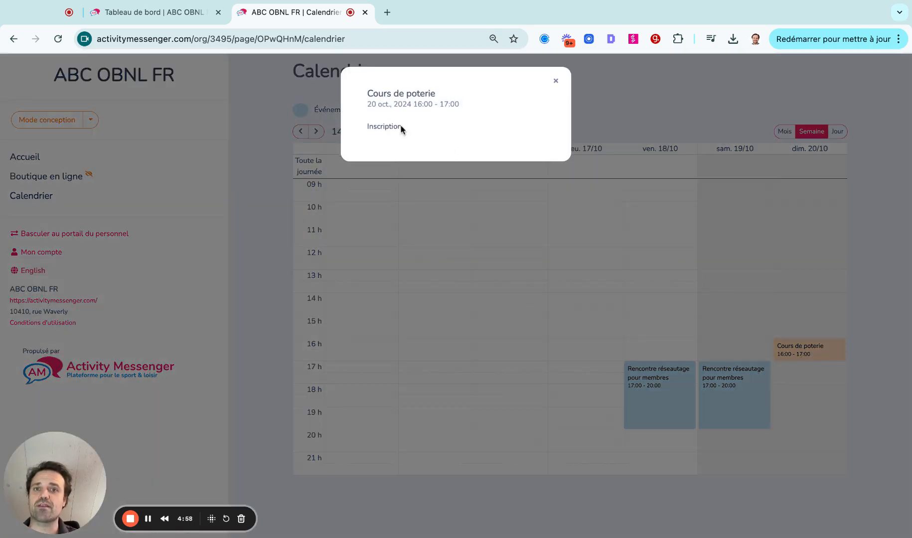
double_click(385, 128)
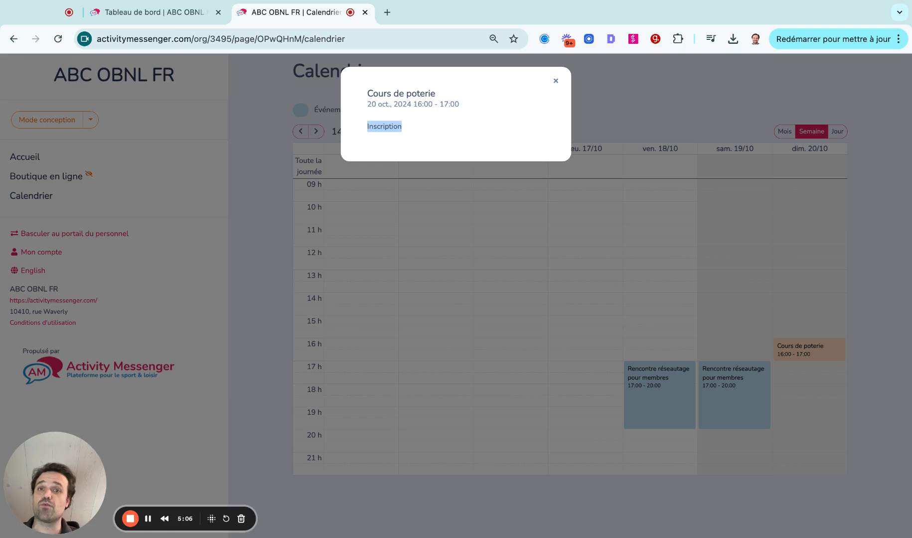
click(556, 81)
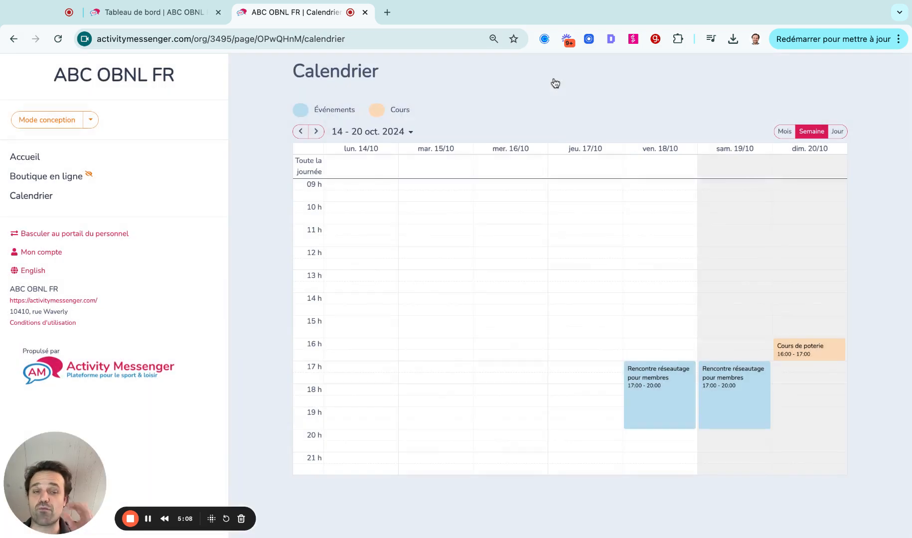